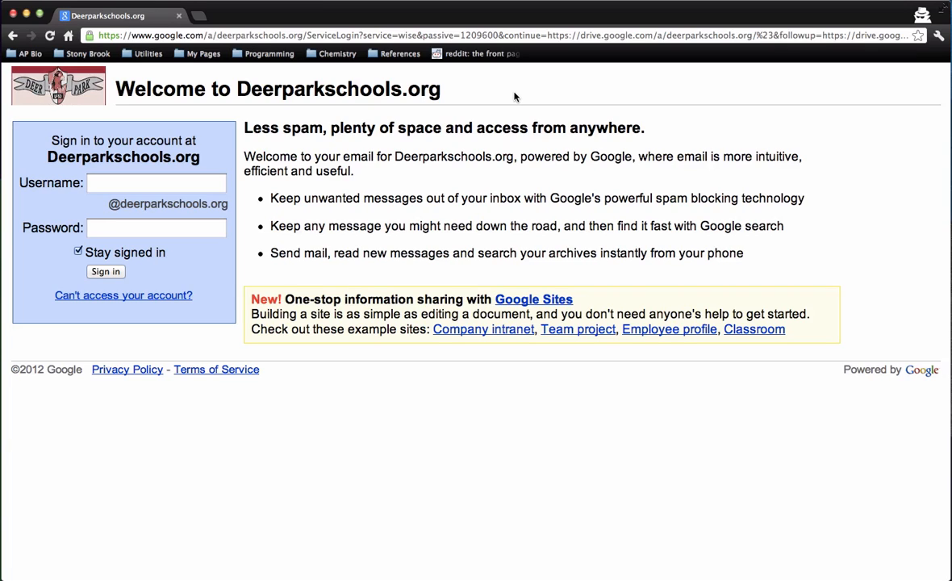
Sign in to the Deerparkschools.org Google Apps account with the school username and password
left_click(115, 178)
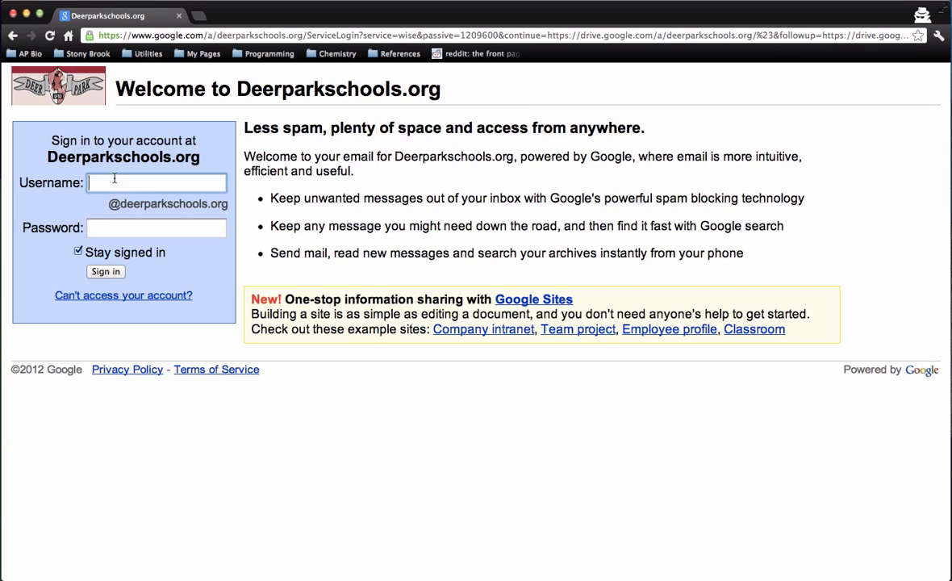
type("knuffke.d")
key("Tab")
type("••••")
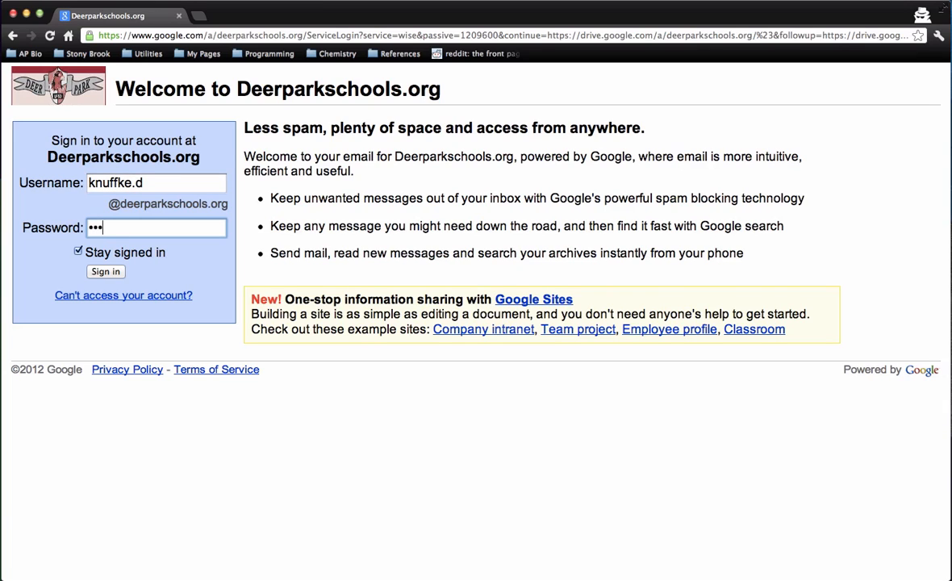
type("••••••")
left_click(105, 272)
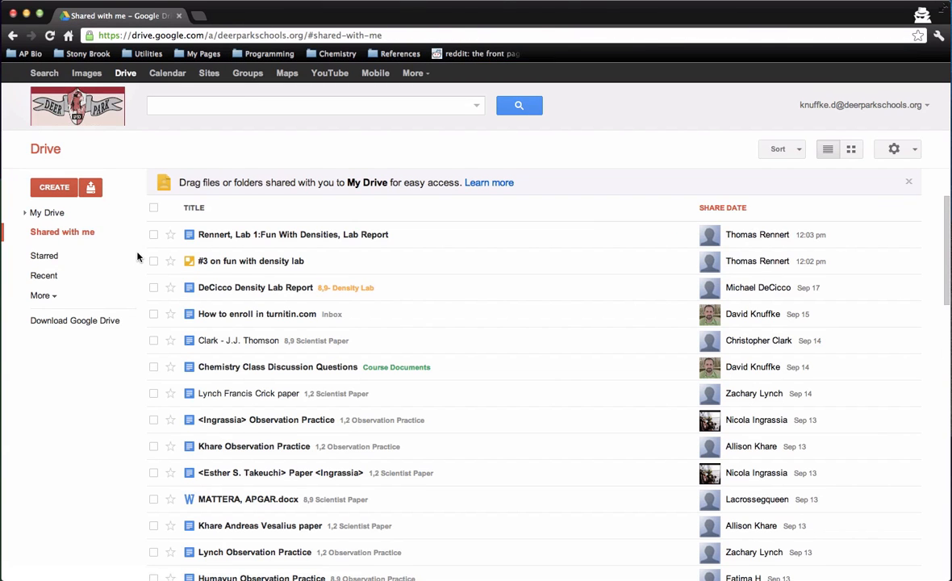
From My Drive, create a new document from a template via the Template Gallery
left_click(55, 212)
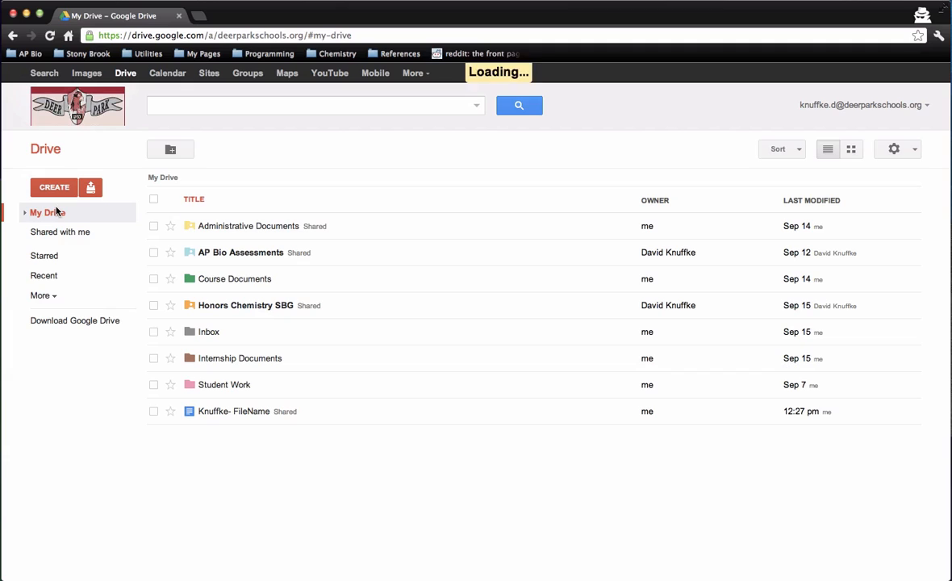
left_click(63, 189)
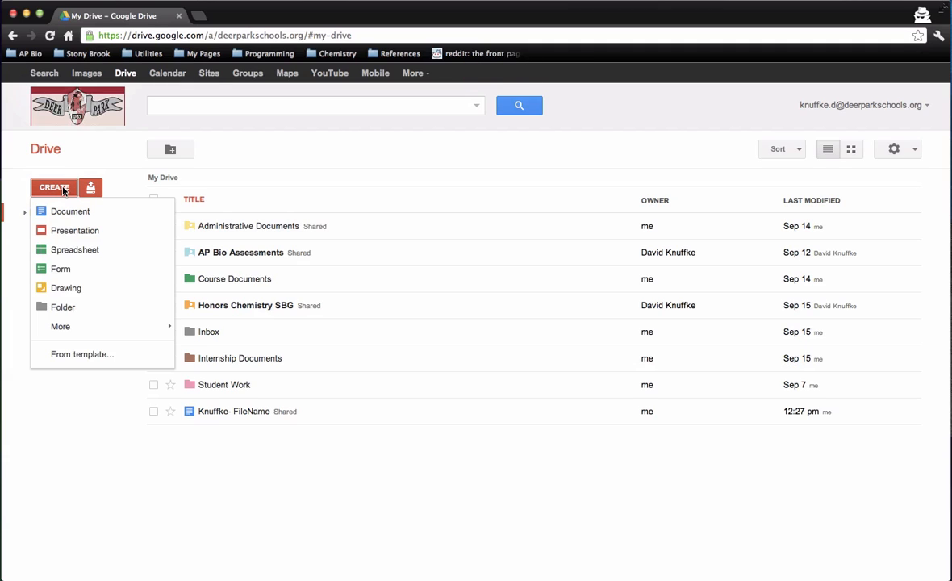
left_click(71, 358)
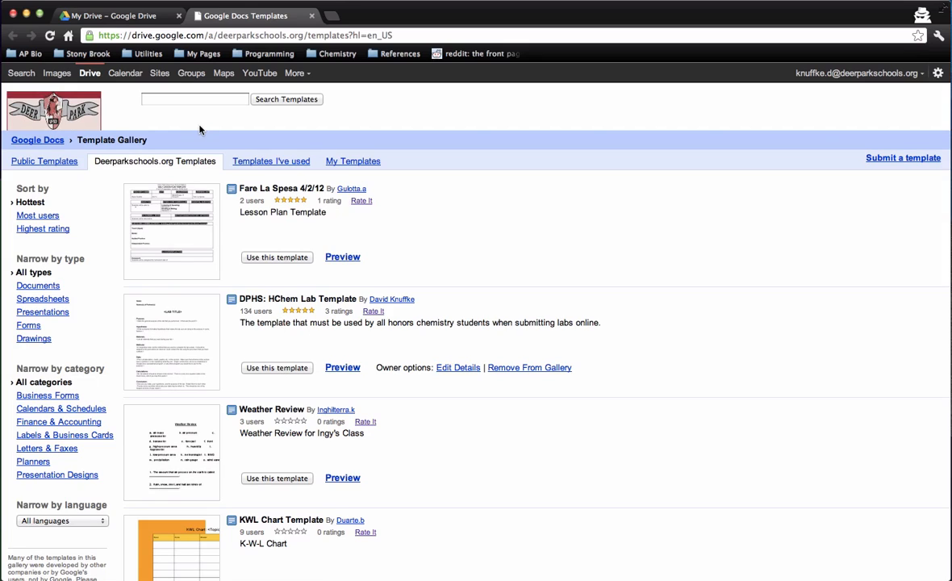
Search the gallery for 'HChem Lab' and make a copy of DPHS: HChem Lab Template
left_click(179, 95)
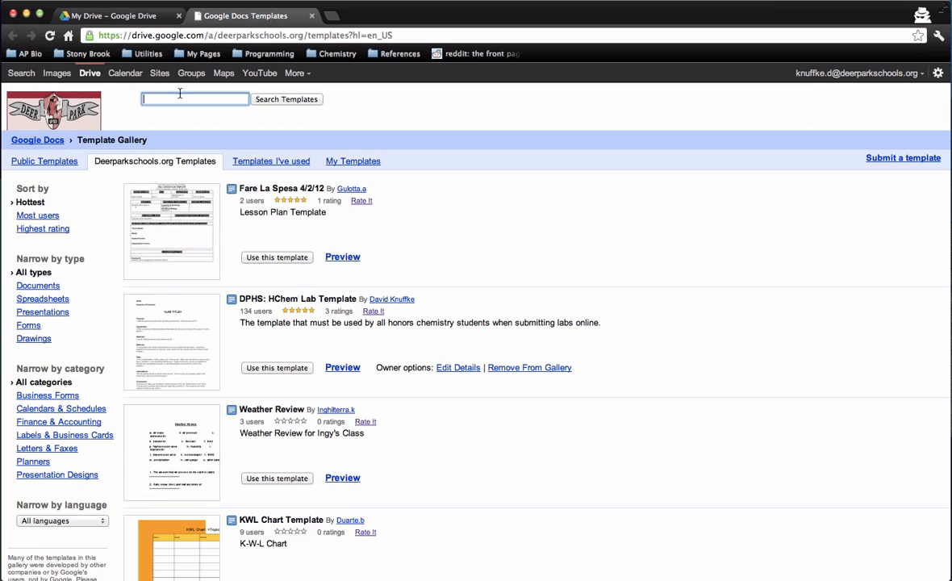
type("HChem Lab")
left_click(285, 99)
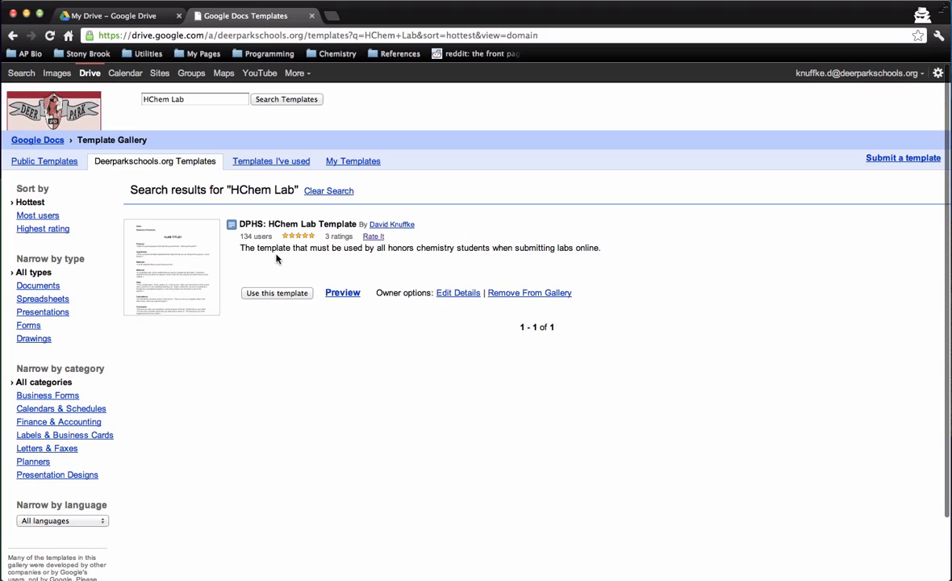
left_click(285, 295)
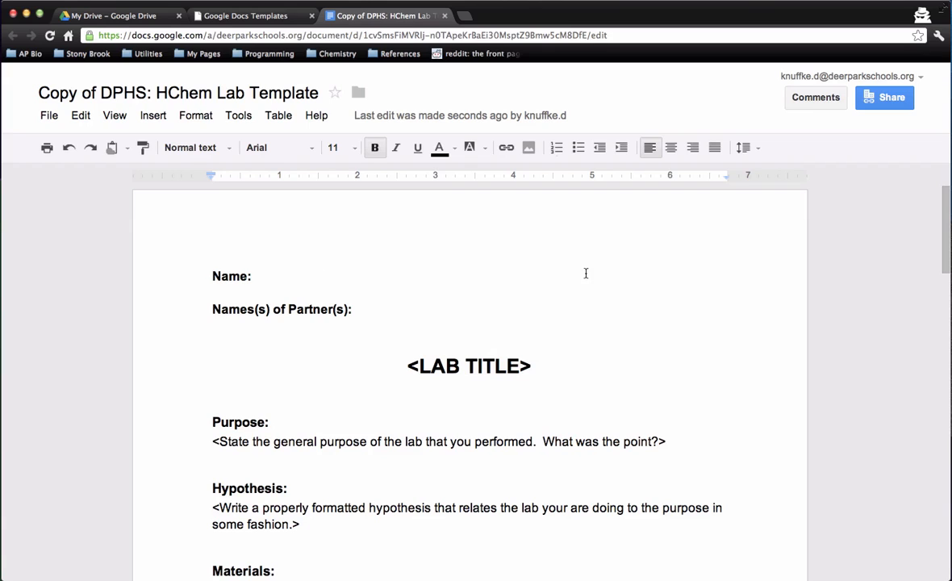
Rename the copied document to the author's surname followed by '- Density Lab Report'
left_click(162, 93)
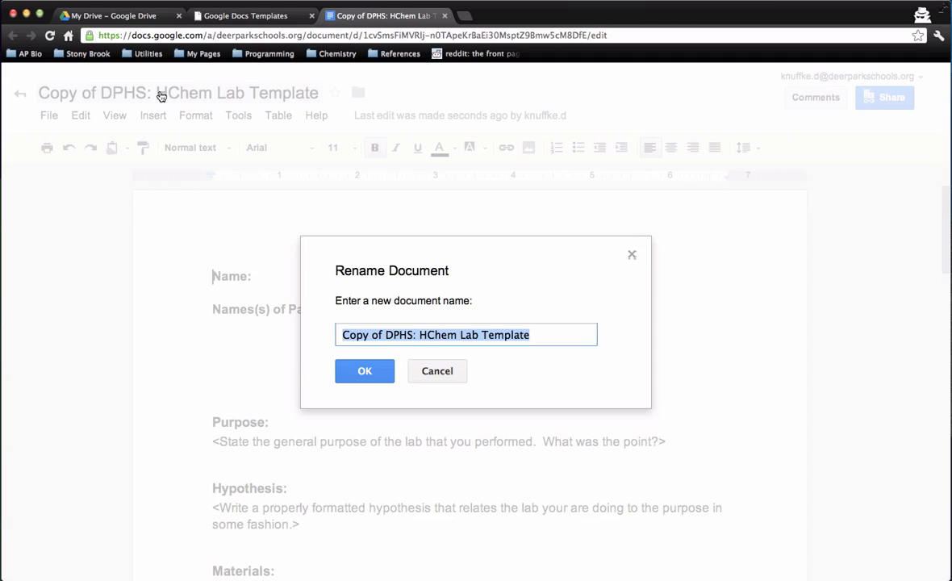
key("BackSpace")
type("Knuffke- ")
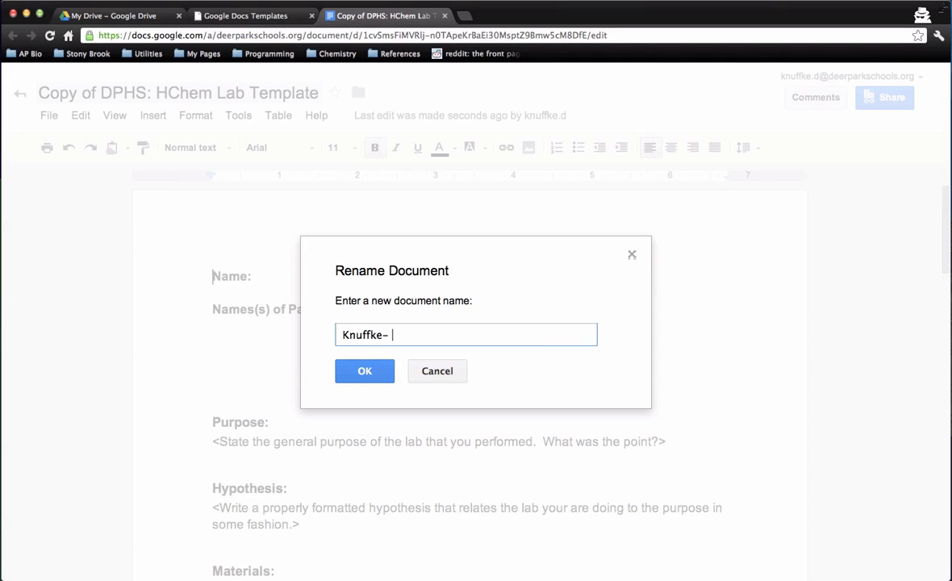
type("Lab Report")
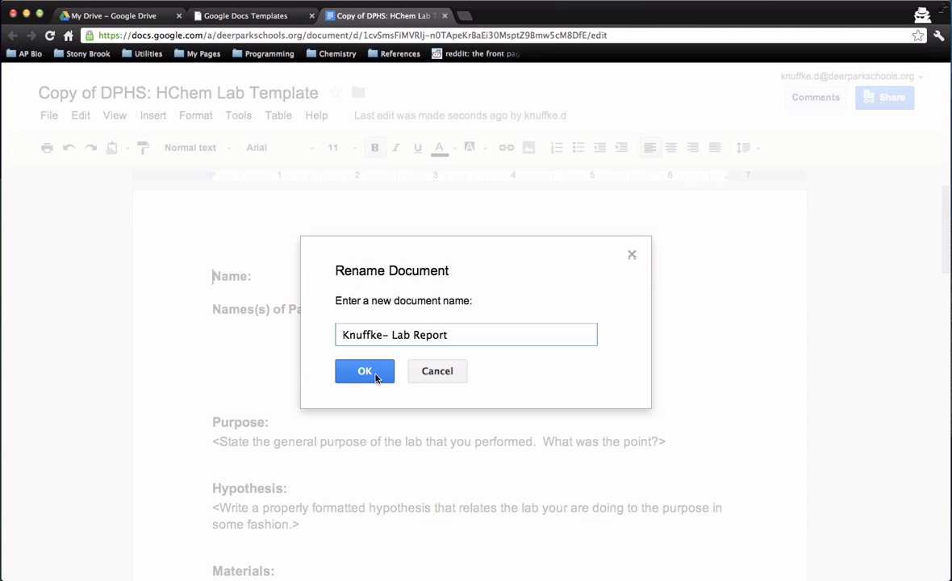
type("Density")
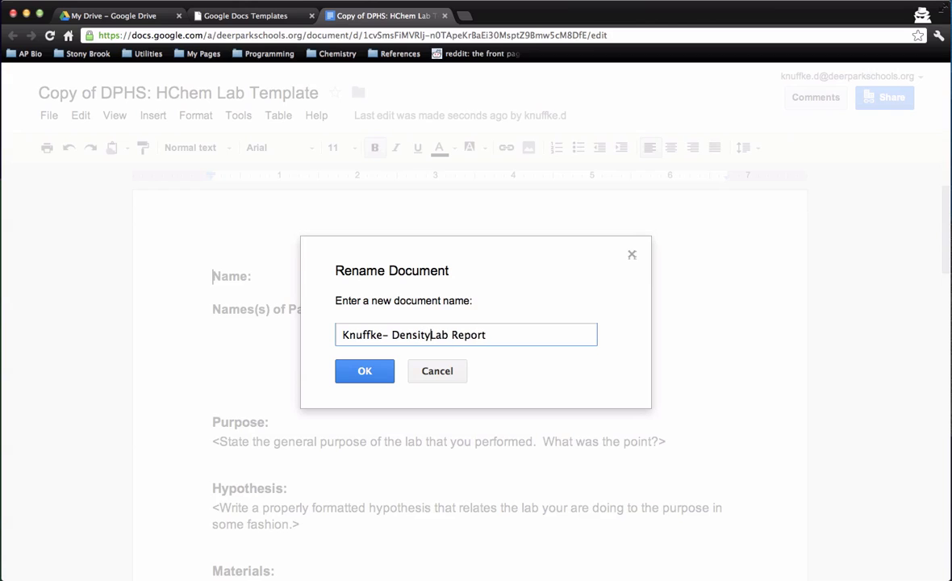
left_click(371, 371)
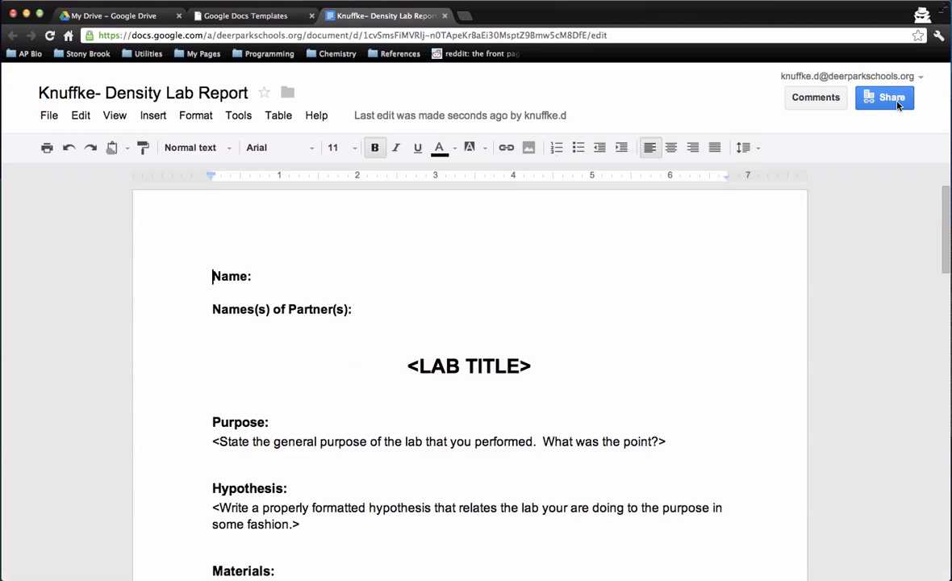
left_click(867, 107)
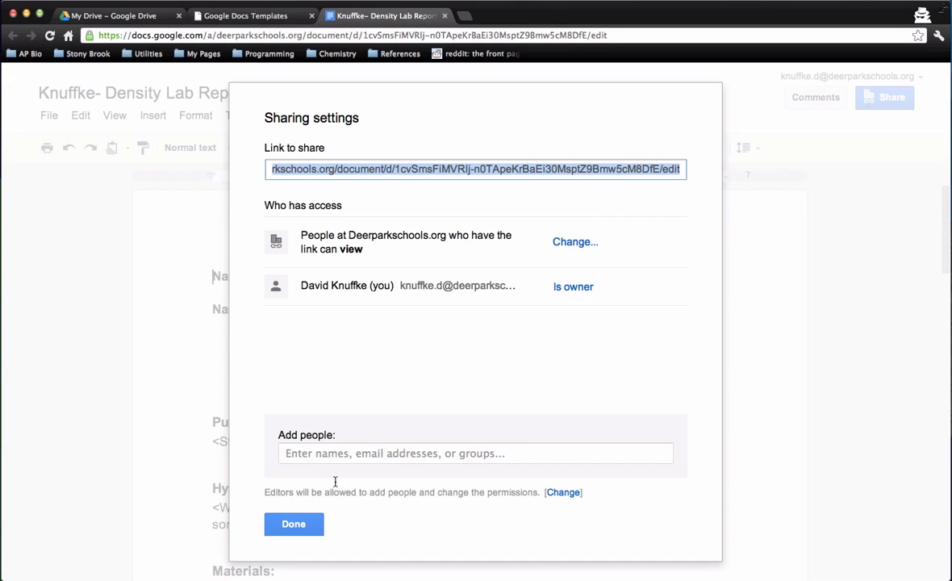
left_click(329, 456)
type("knuff")
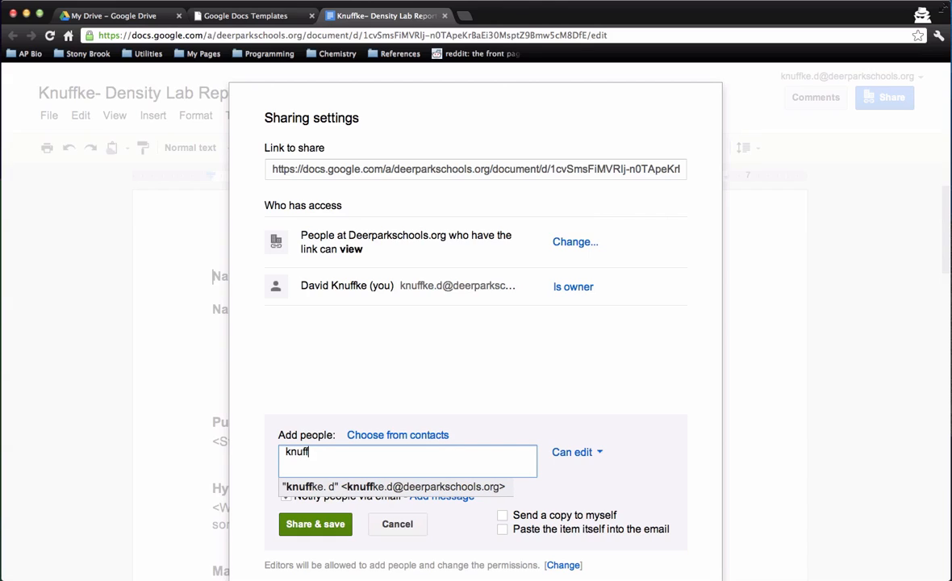
key("Return")
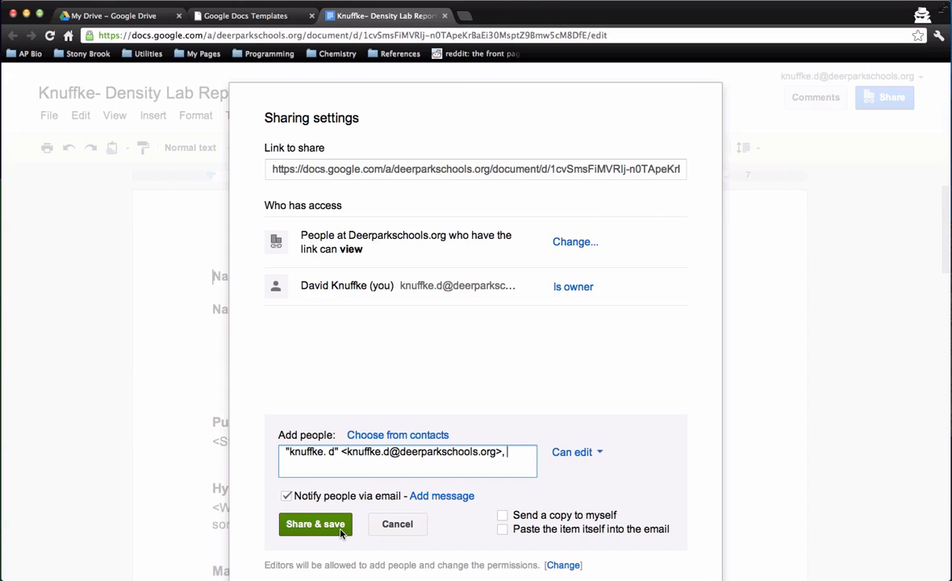
left_click(395, 524)
left_click(291, 520)
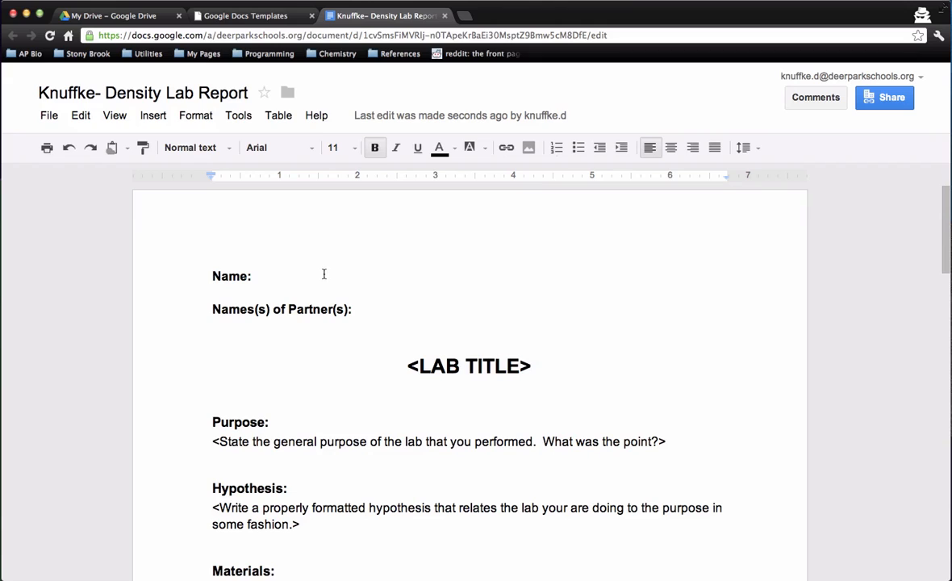
Select the <LAB TITLE> placeholder, then delete the Calculations placeholder instructions
left_click(542, 370)
left_click_drag(542, 370, 390, 369)
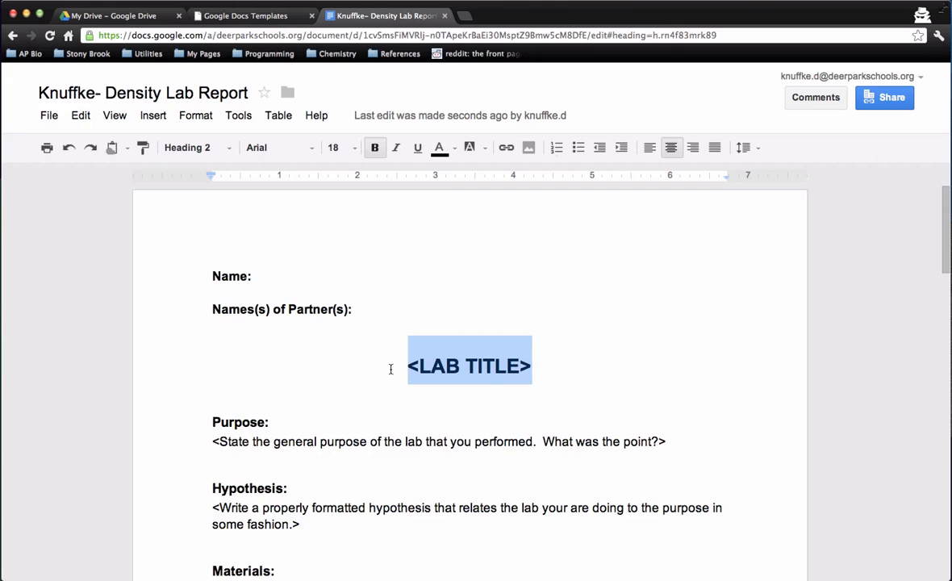
scroll(390, 368, "down", 2)
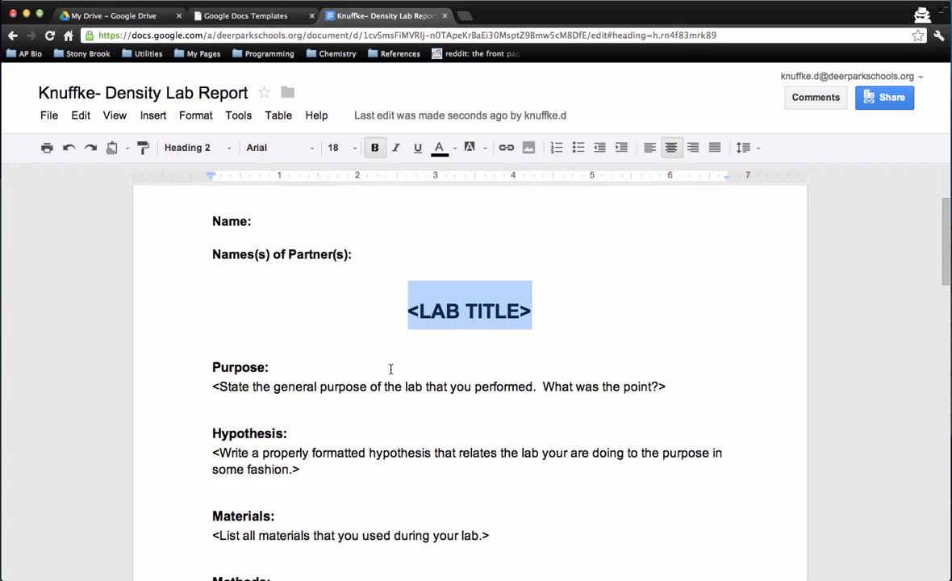
scroll(390, 368, "down", 6)
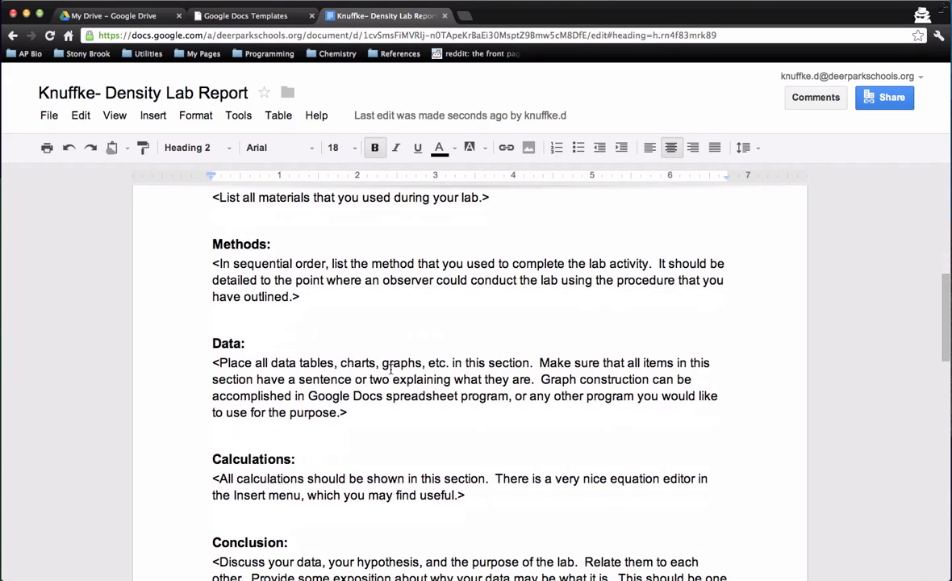
left_click(496, 497)
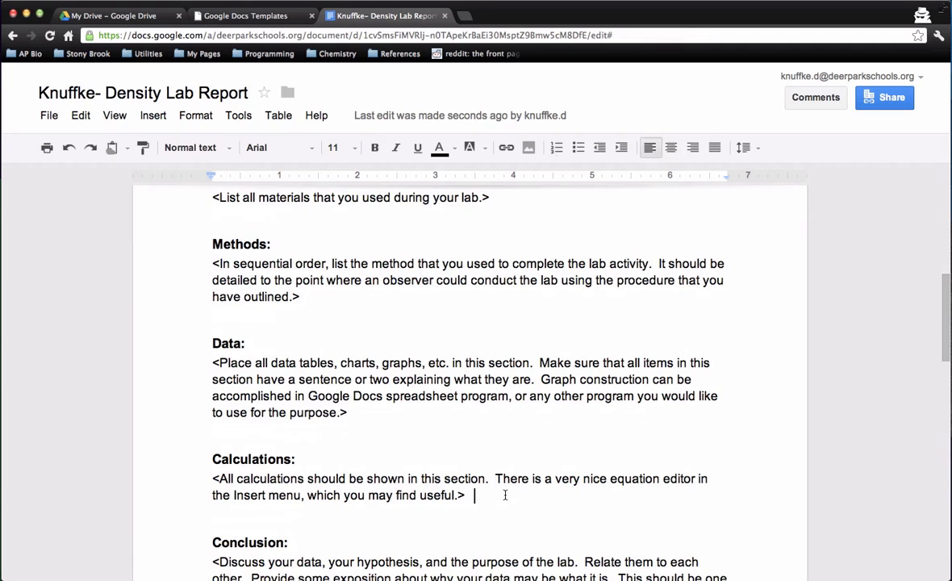
left_click(191, 476, "shift")
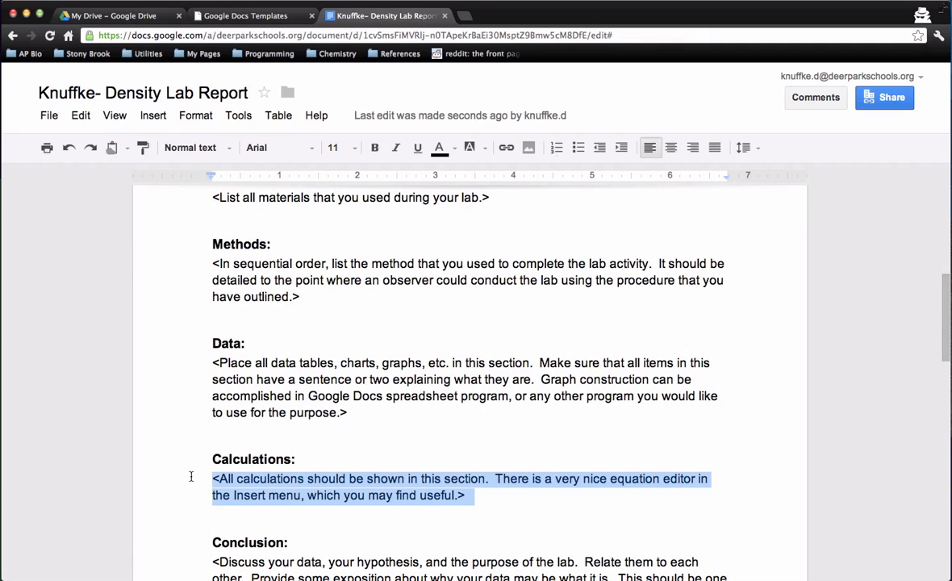
key("BackSpace")
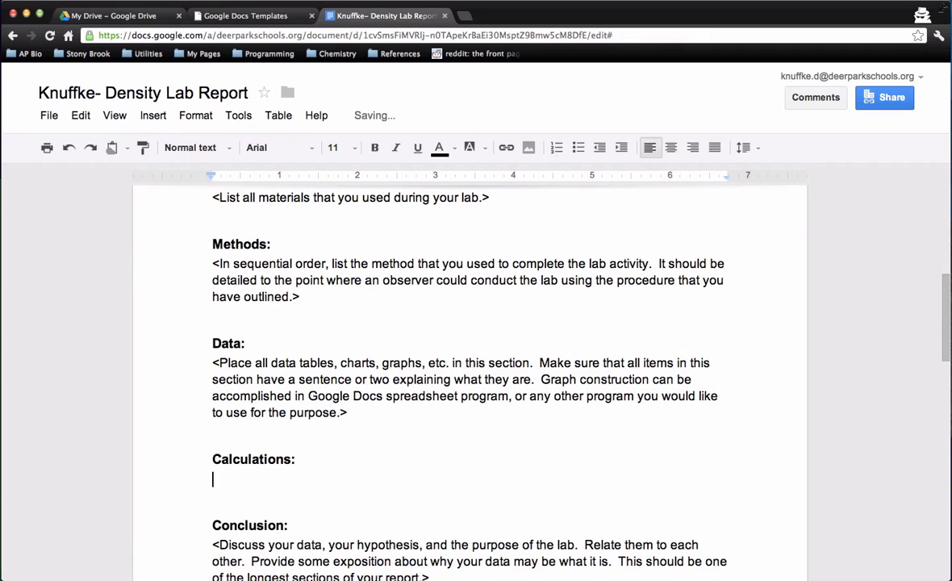
Insert a new equation under Calculations and enter a^2+
left_click(145, 112)
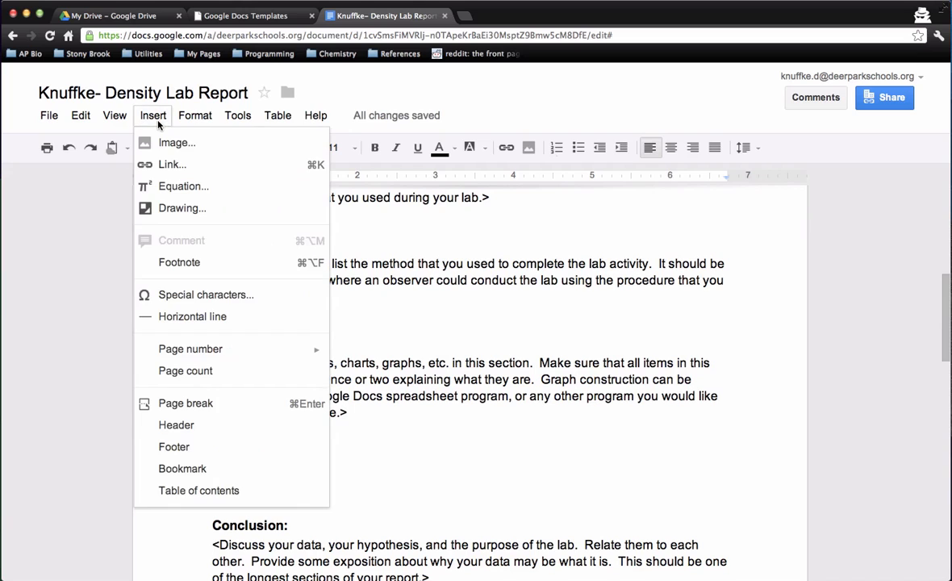
left_click(177, 186)
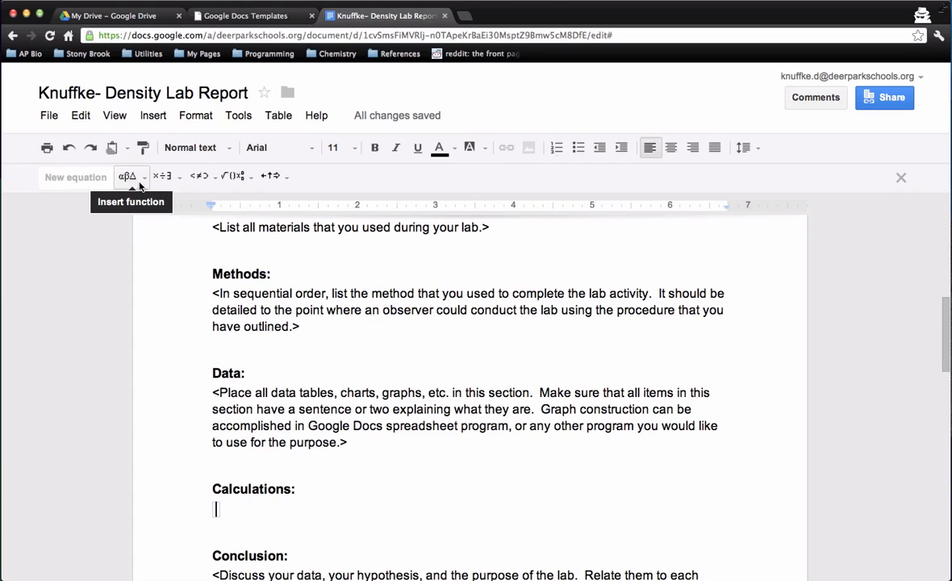
left_click(250, 176)
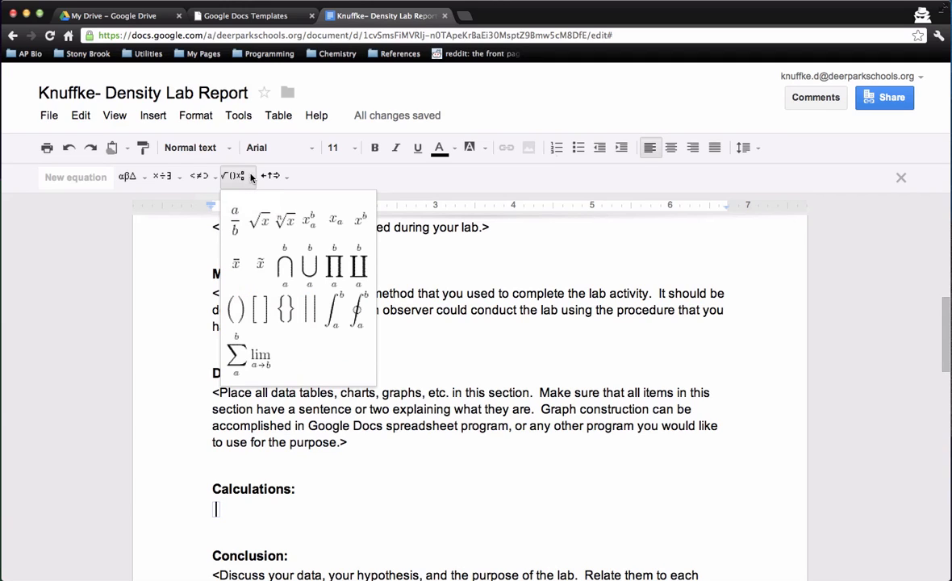
left_click(360, 222)
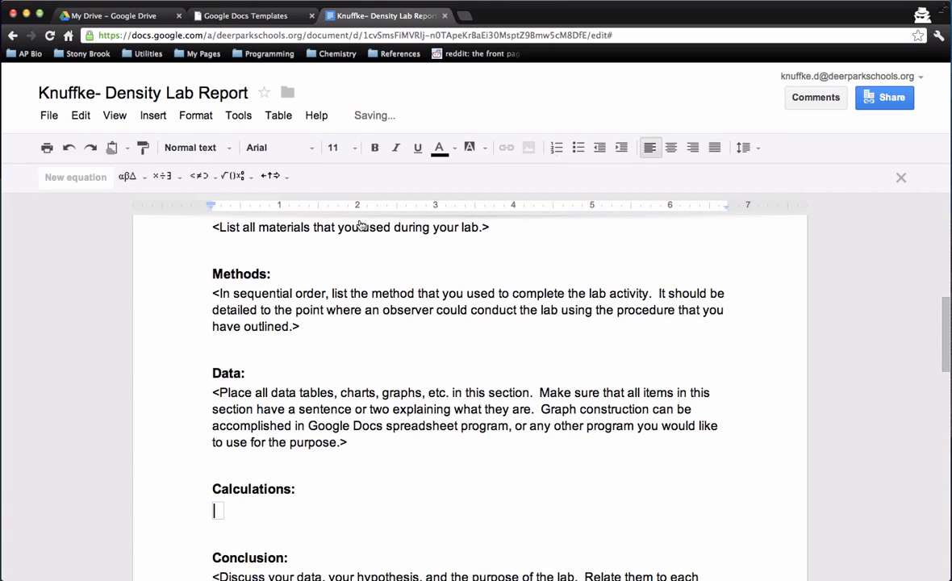
type("a")
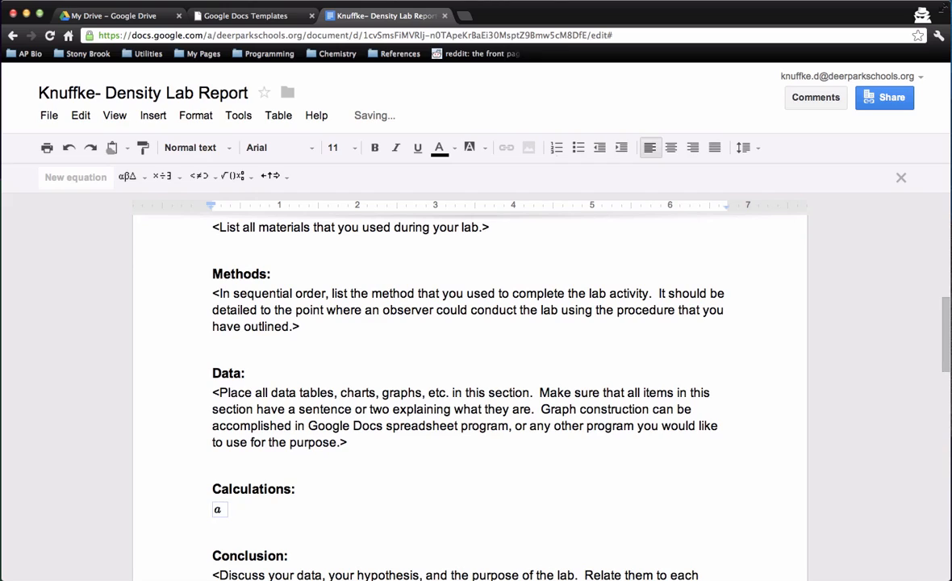
type("^2")
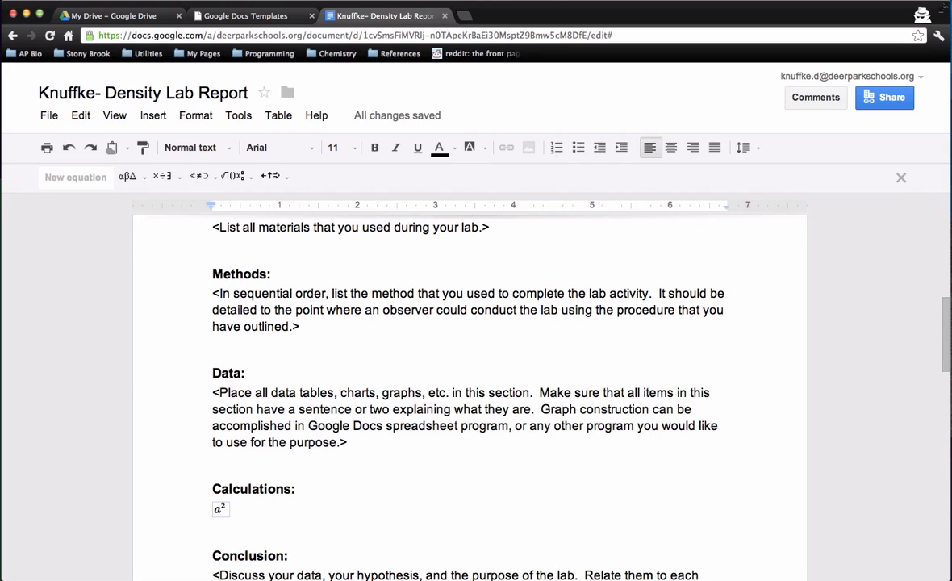
type("+")
Complete the equation as a²+b²=c² and finish editing it
left_click(242, 176)
left_click(270, 175)
left_click(235, 175)
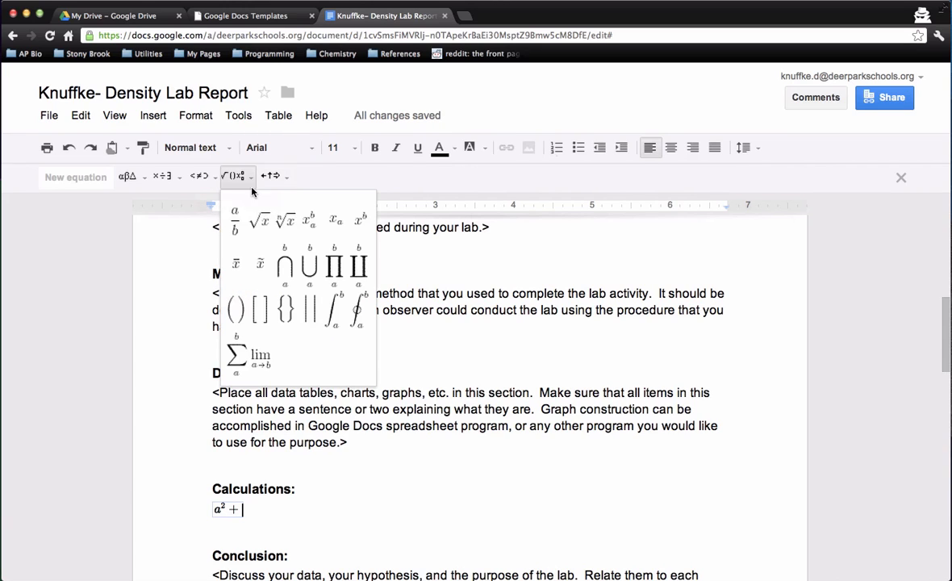
left_click(362, 221)
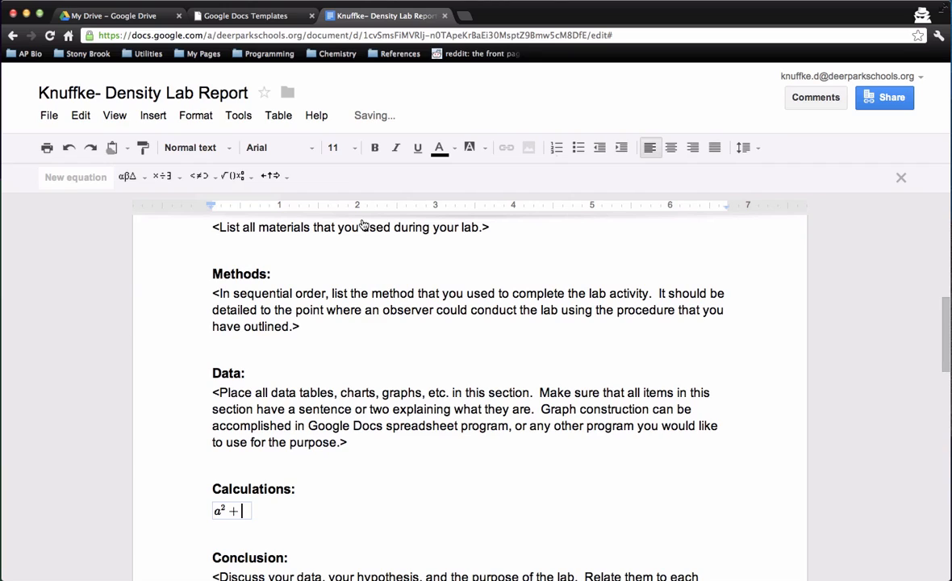
type("b")
type("2")
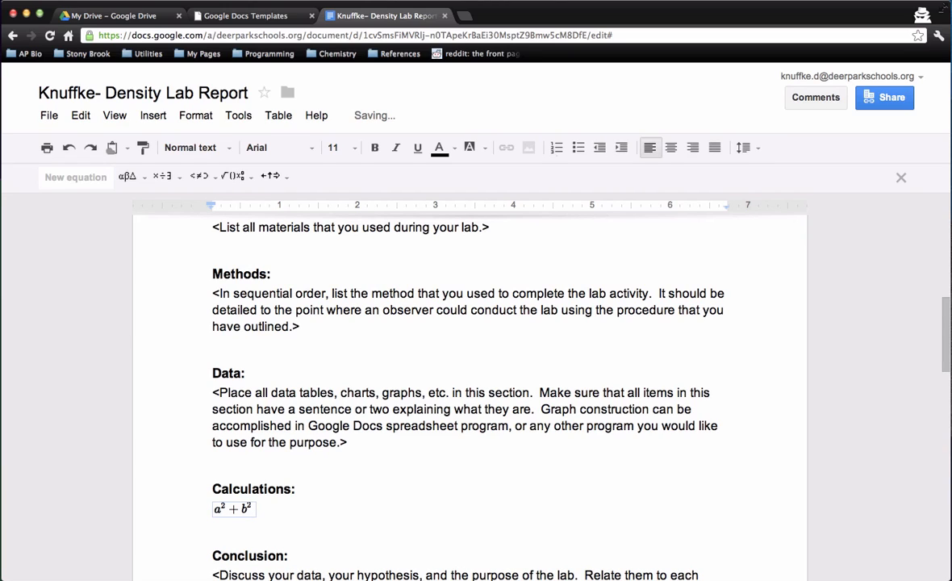
type("=")
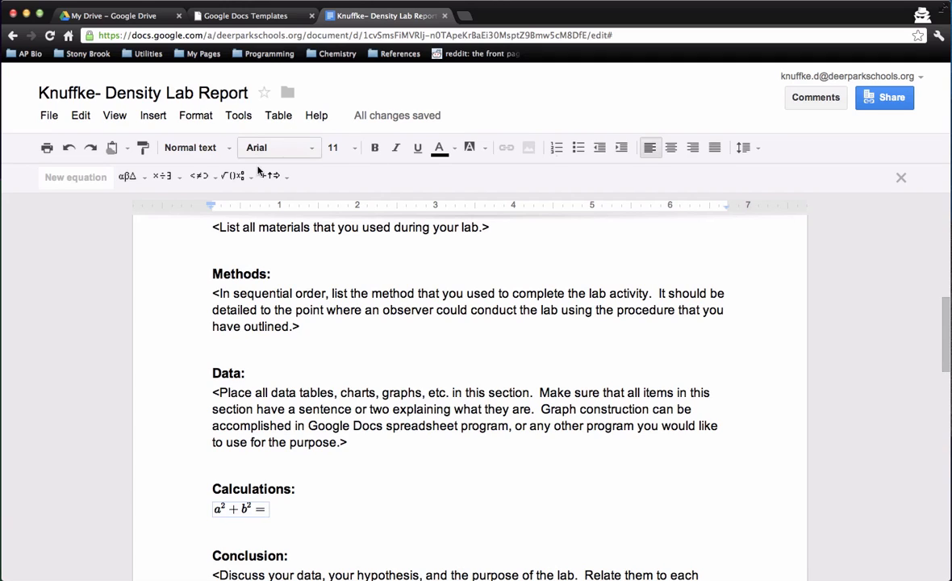
left_click(251, 179)
mouse_move(276, 177)
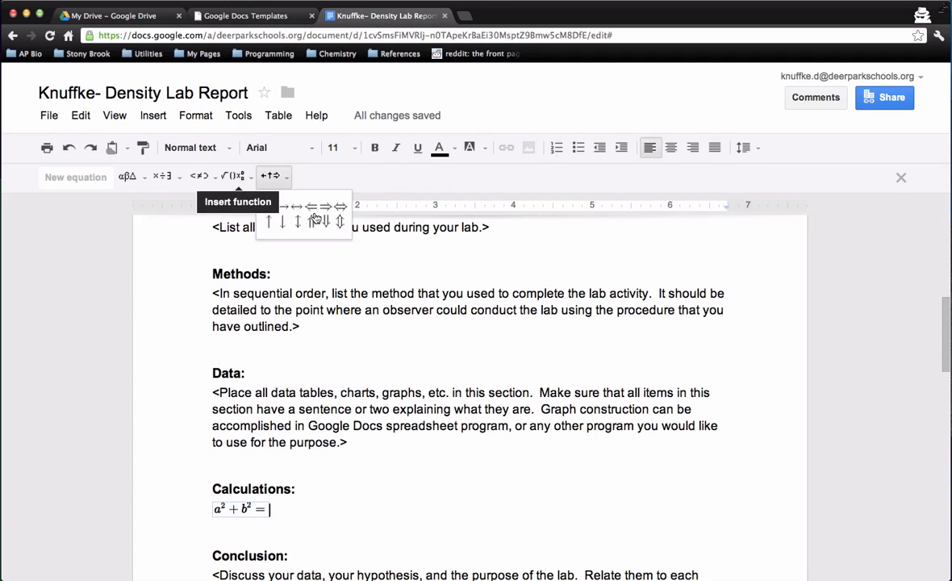
mouse_move(241, 174)
type("c")
type("^2")
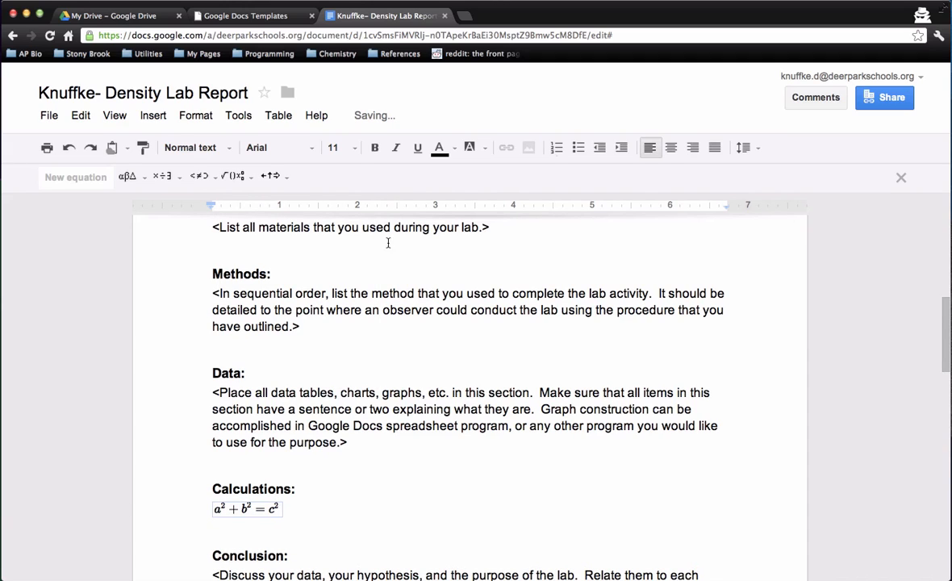
left_click(304, 518)
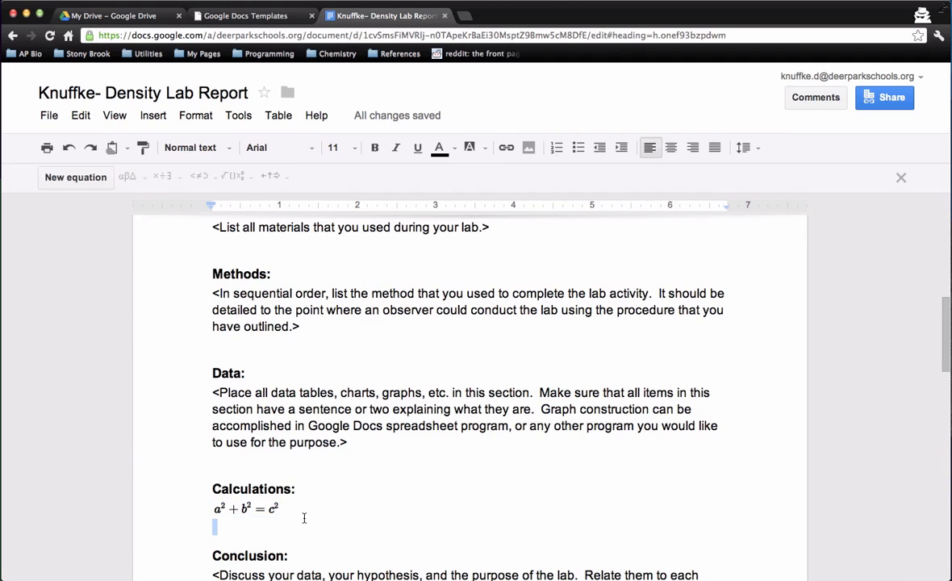
Start a second equation on a new line below a²+b²=c² with a square root
left_click(305, 510)
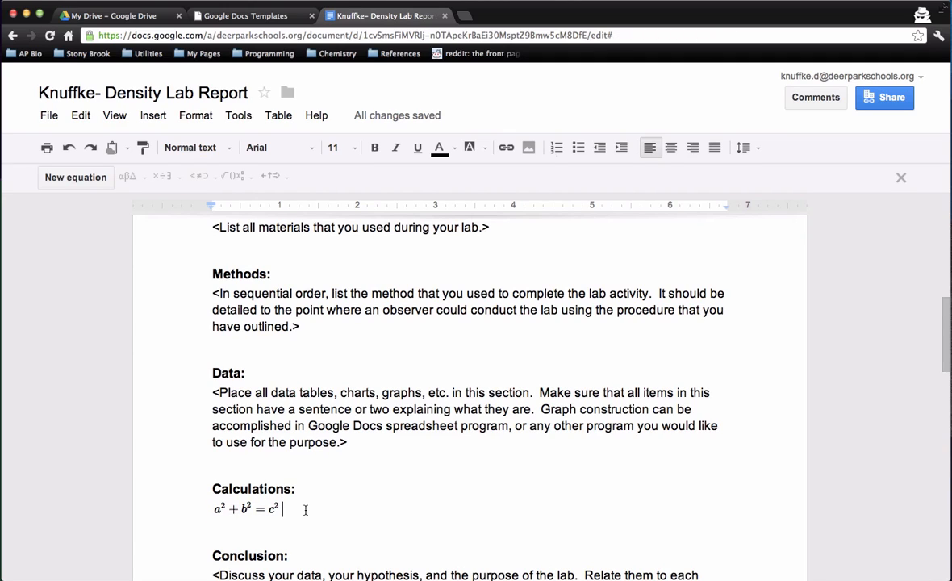
key("Return")
key("Return")
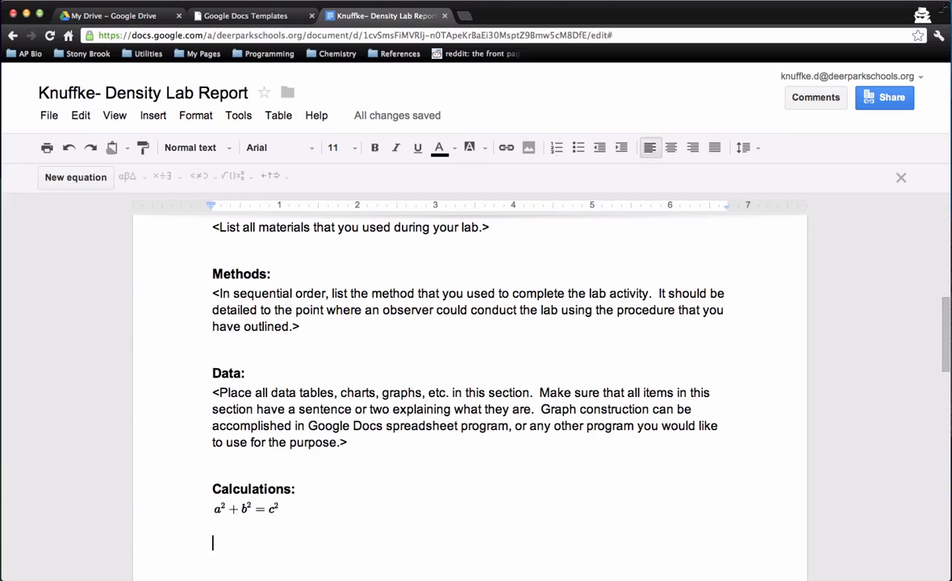
left_click(75, 177)
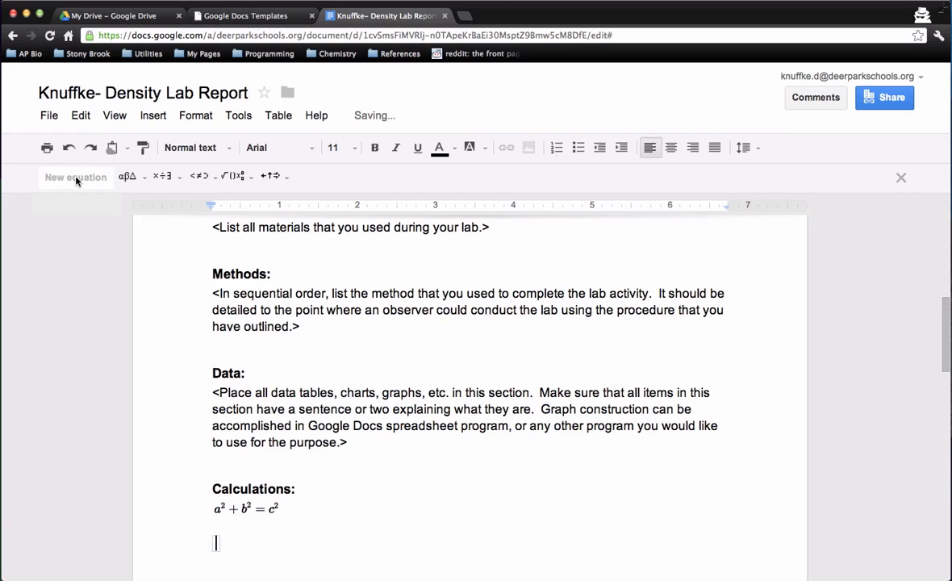
left_click(248, 177)
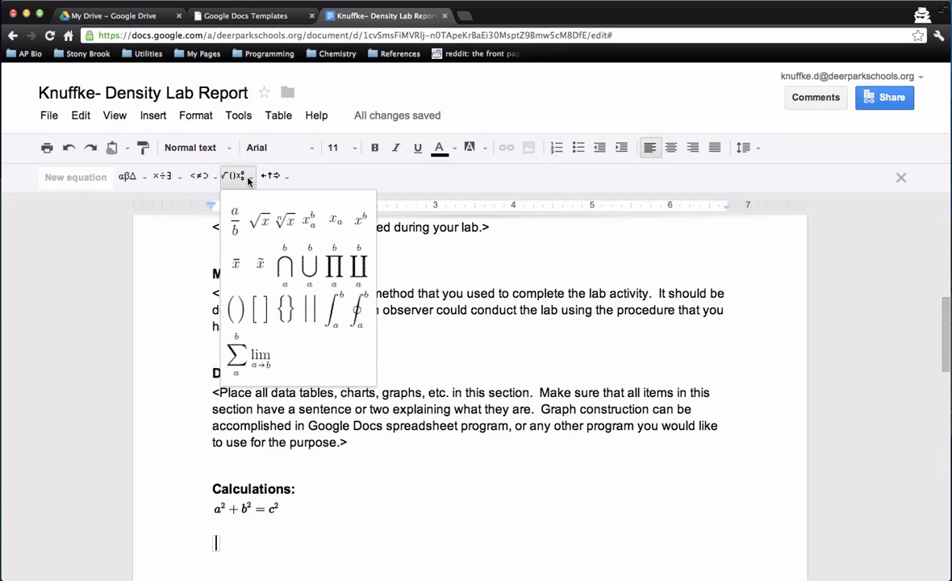
left_click(258, 222)
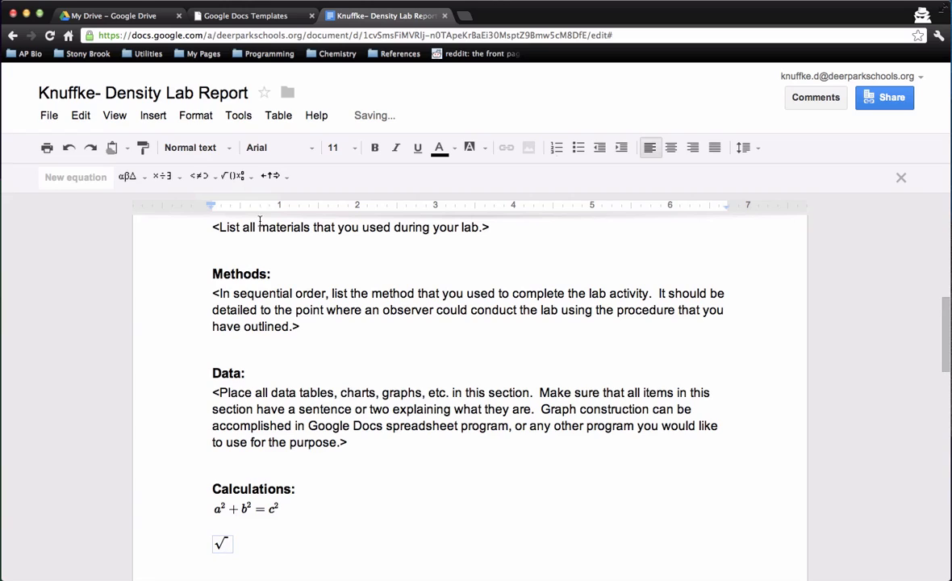
Add a subscripted term 'aa' and a fraction inside the square root
left_click(252, 178)
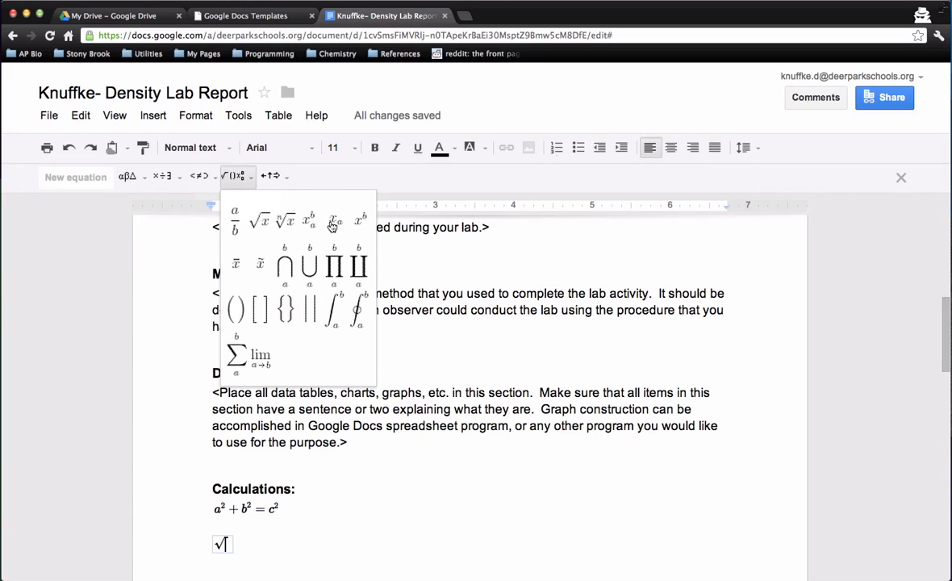
left_click(336, 221)
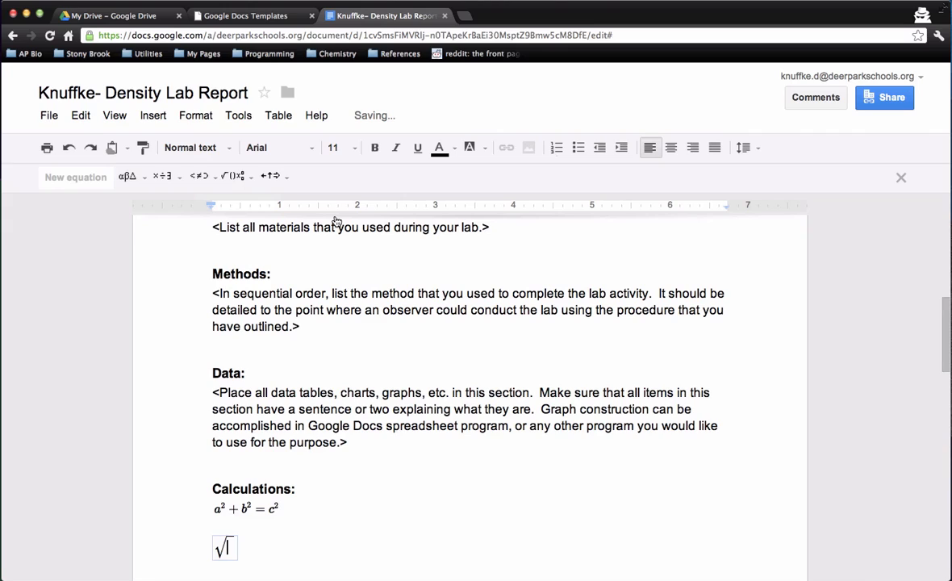
type("aa")
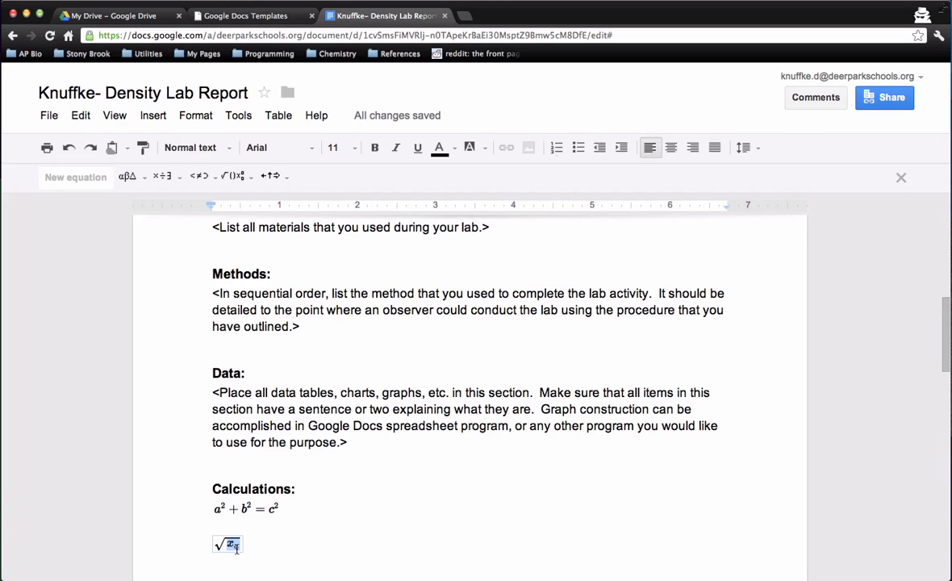
left_click(246, 178)
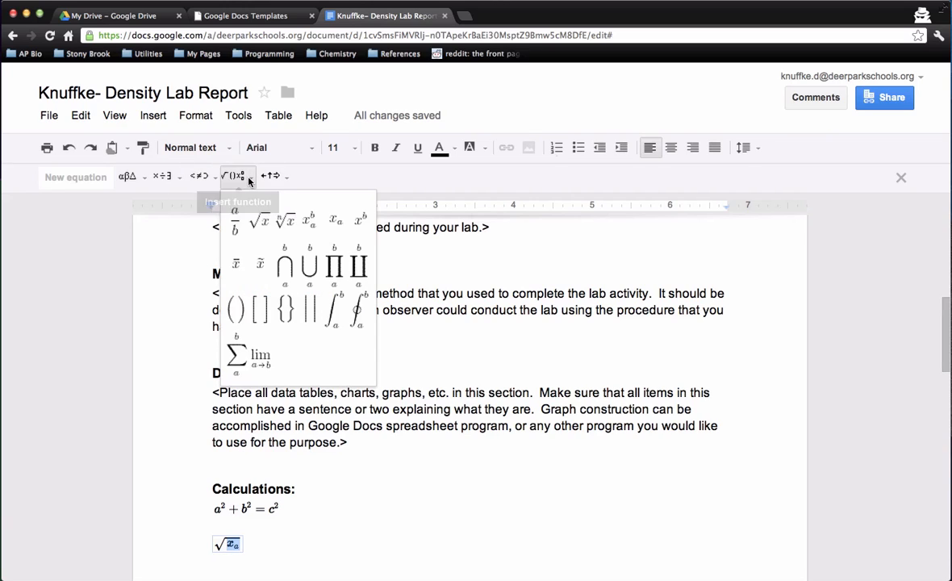
left_click(236, 220)
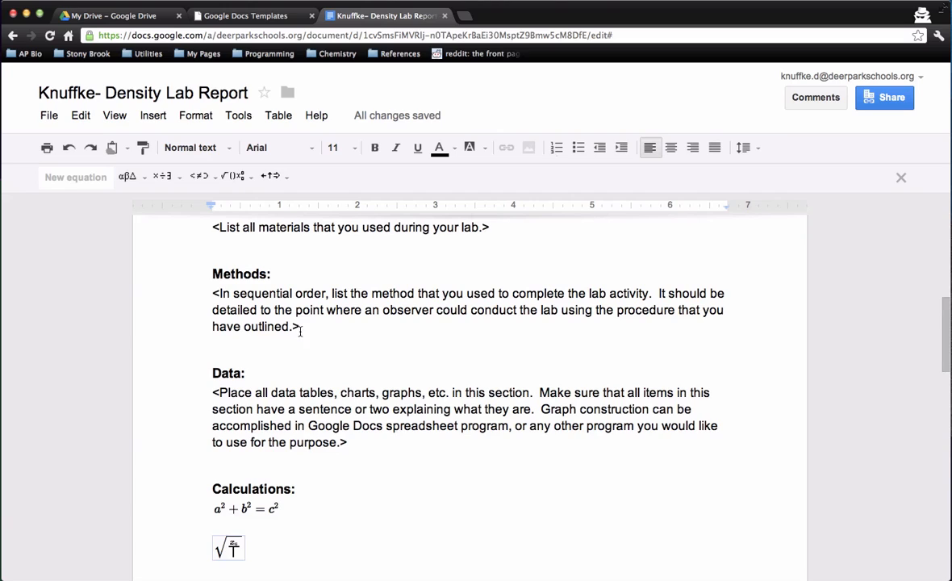
Delete the square-root equation and the blank lines below a²+b²=c²
left_click_drag(265, 547, 178, 544)
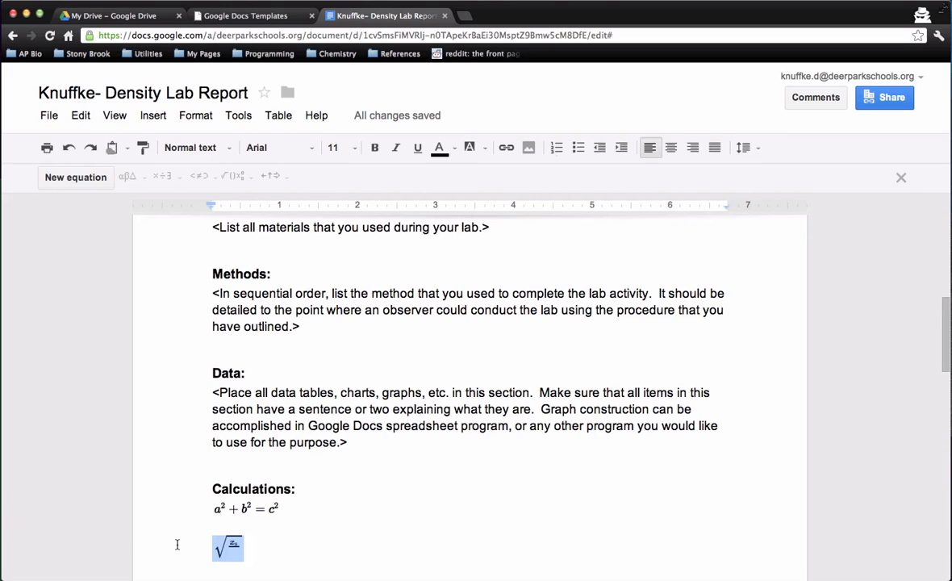
key("BackSpace")
key("BackSpace")
key("BackSpace")
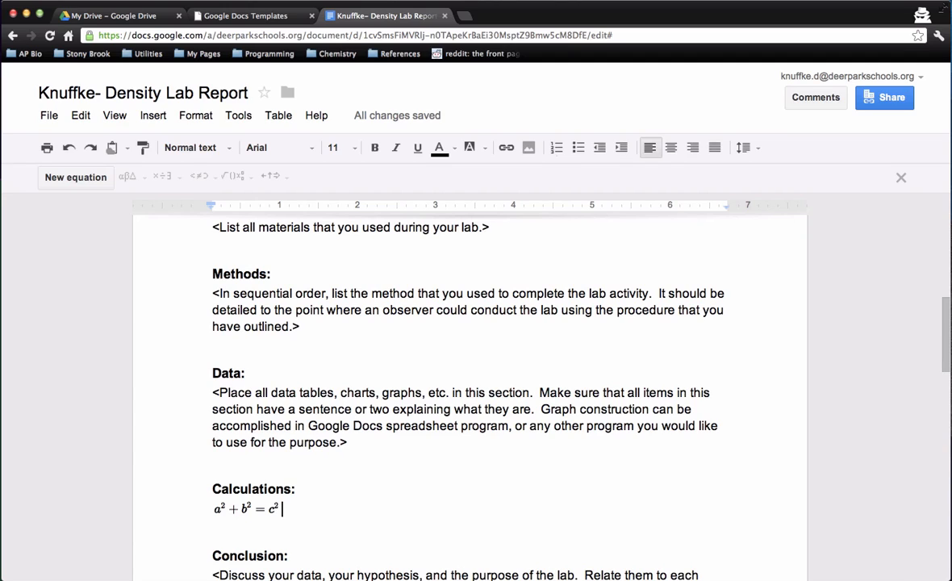
scroll(413, 497, "down", 3)
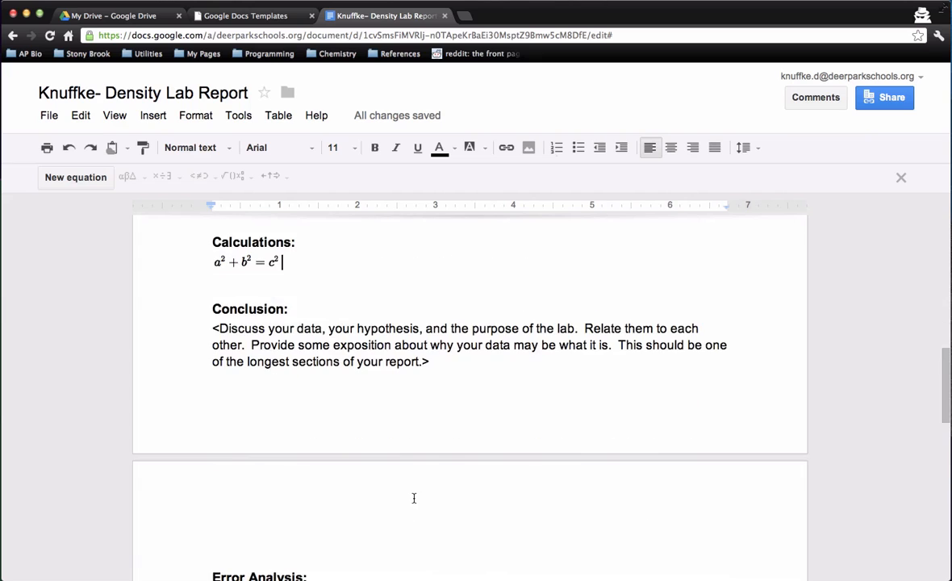
scroll(414, 498, "down", 4)
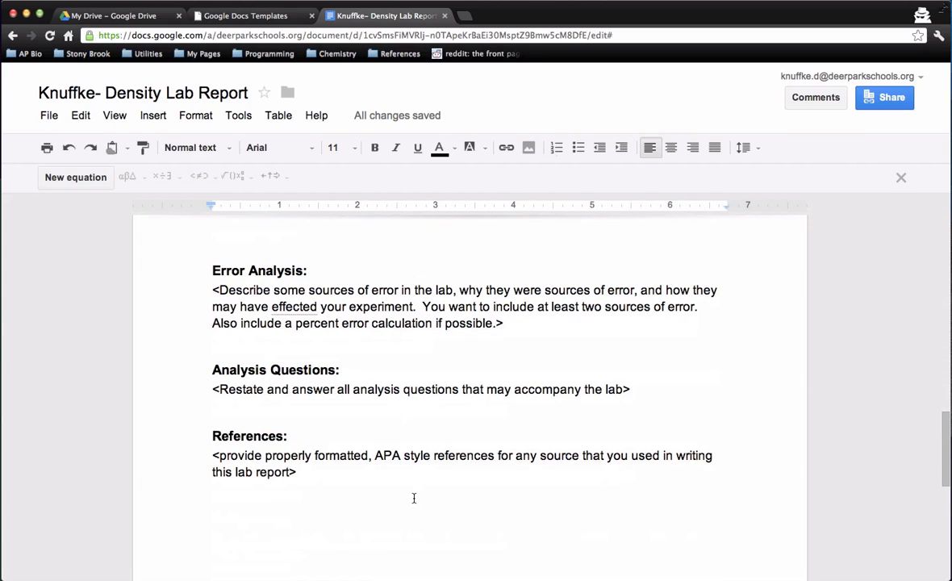